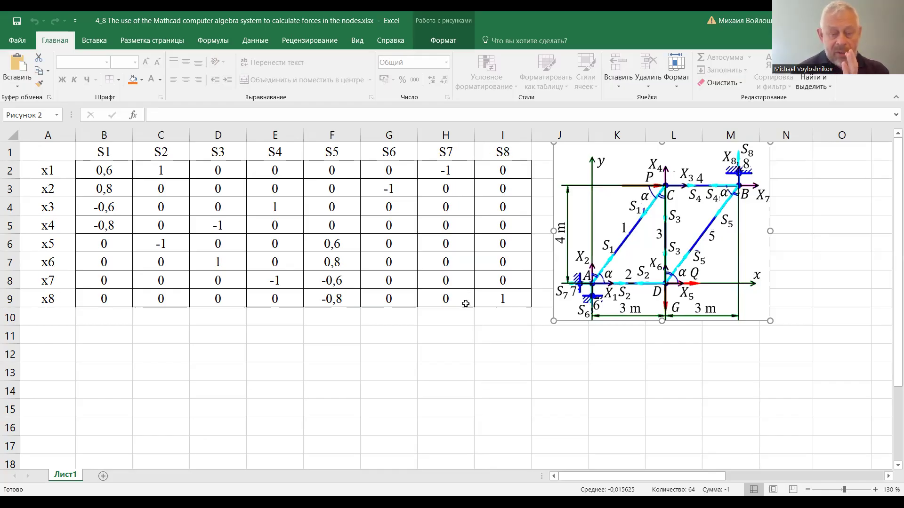
# - Copy the coefficient values in cells B2:I9 and switch to the Mathcad Prime worksheet
pyautogui.moveTo(109, 168)
pyautogui.mouseDown()
pyautogui.moveTo(400, 230)
pyautogui.moveTo(494, 272)
pyautogui.moveTo(492, 298)
pyautogui.mouseUp()
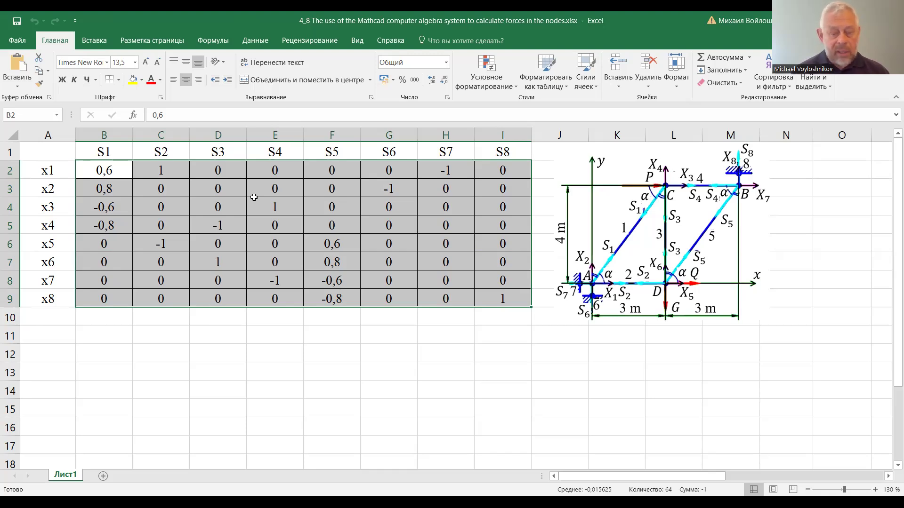
pyautogui.rightClick(226, 172)
pyautogui.click(263, 194)
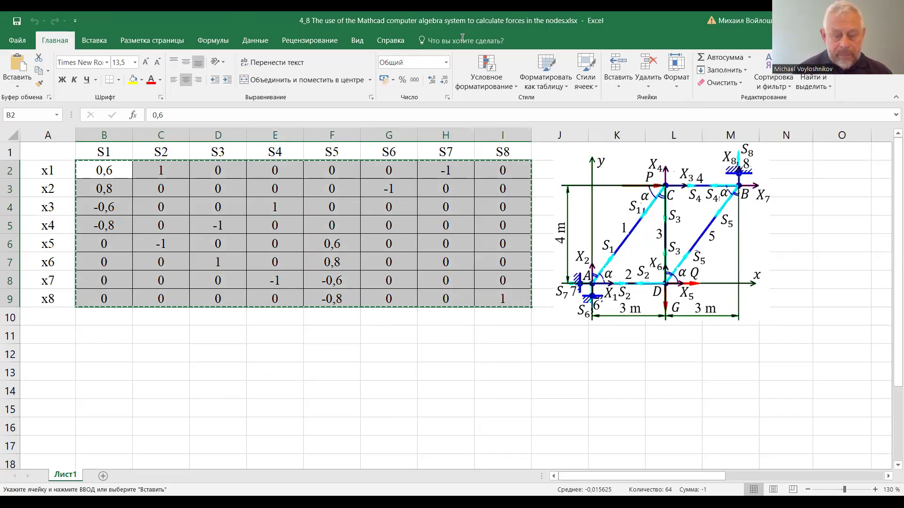
pyautogui.hotkey('alt', 'Tab')
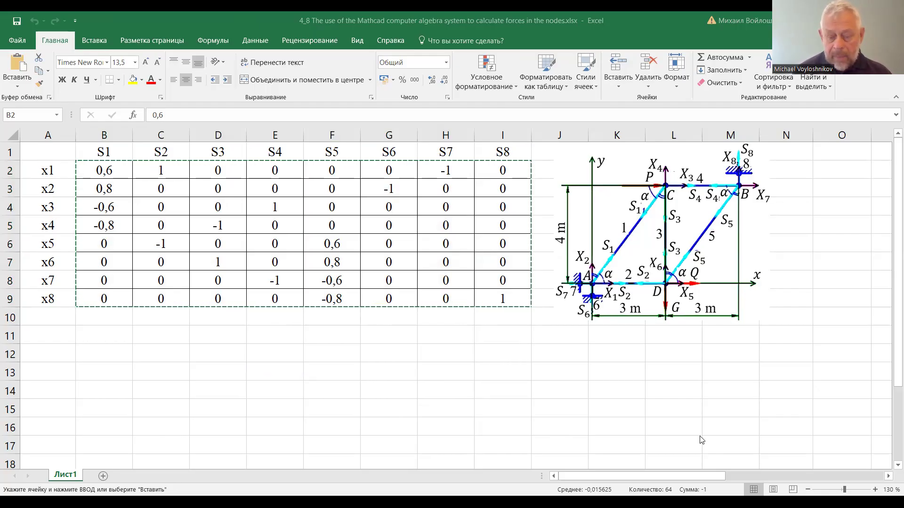
pyautogui.hotkey('alt', 'Tab')
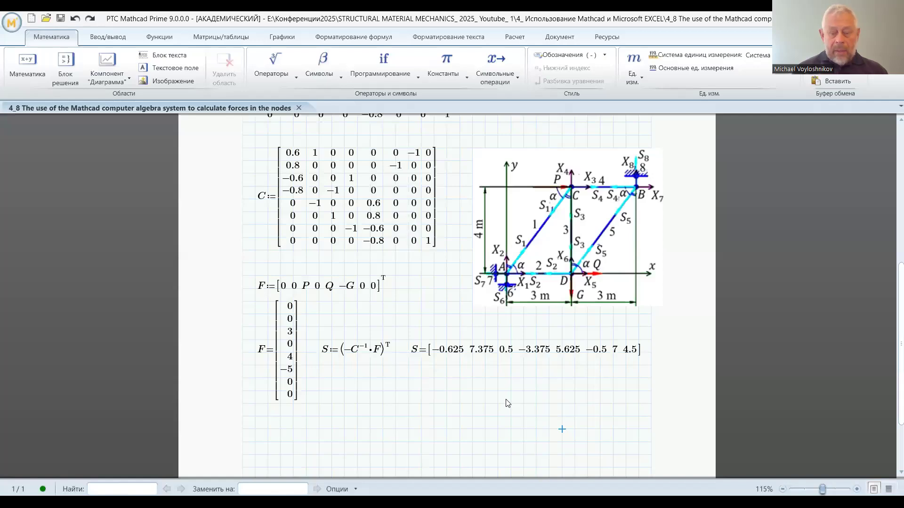
# - Move the truss diagram beside matrix C slightly upward and to the right
pyautogui.scroll(1, 507, 403)
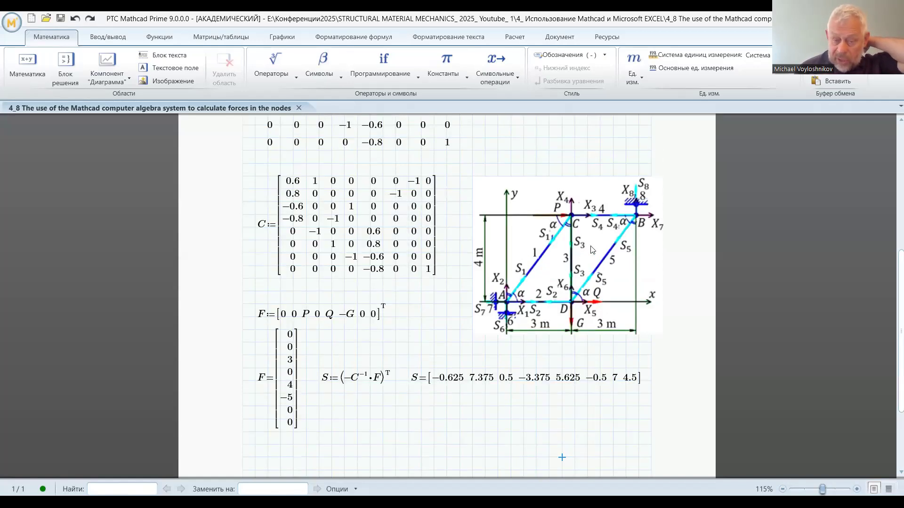
pyautogui.click(569, 266)
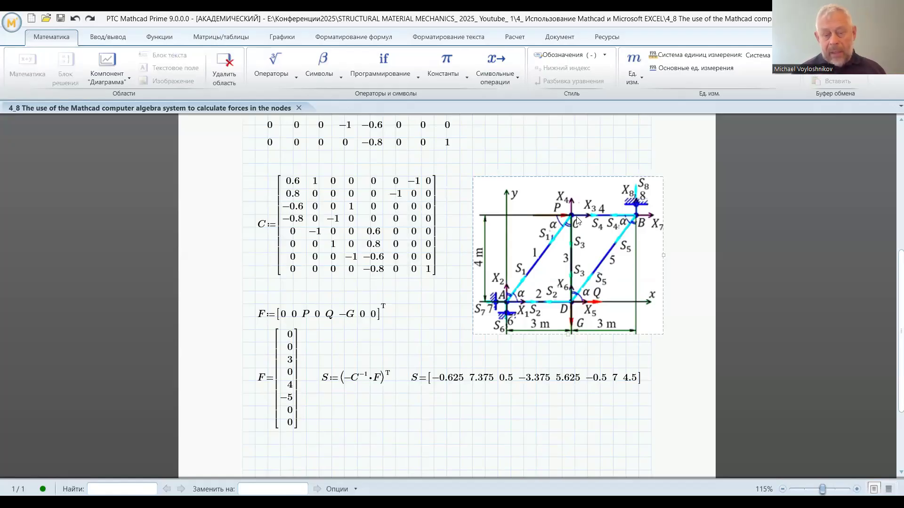
pyautogui.moveTo(582, 175); pyautogui.dragTo(595, 136)
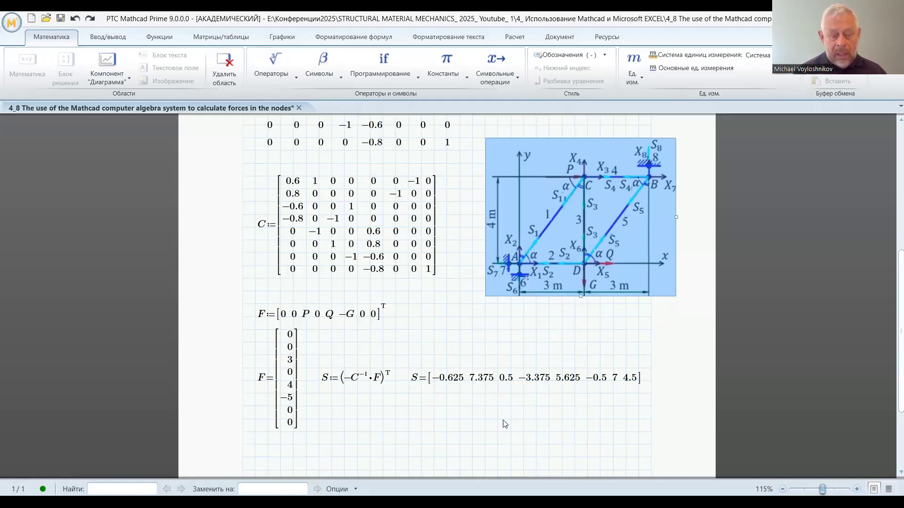
# - Paste the copied coefficients as a table into the blank area beside the existing c1–c8 table
pyautogui.scroll(4, 501, 421)
pyautogui.scroll(1, 499, 418)
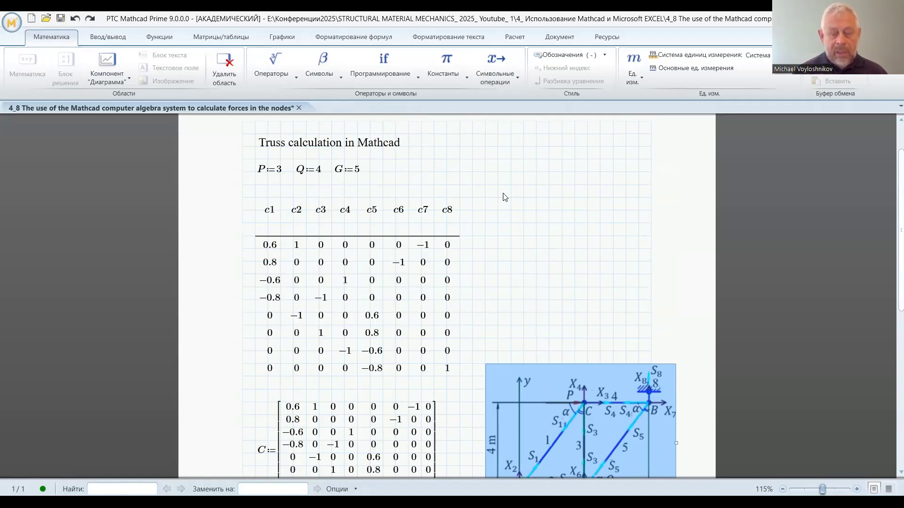
pyautogui.click(485, 159)
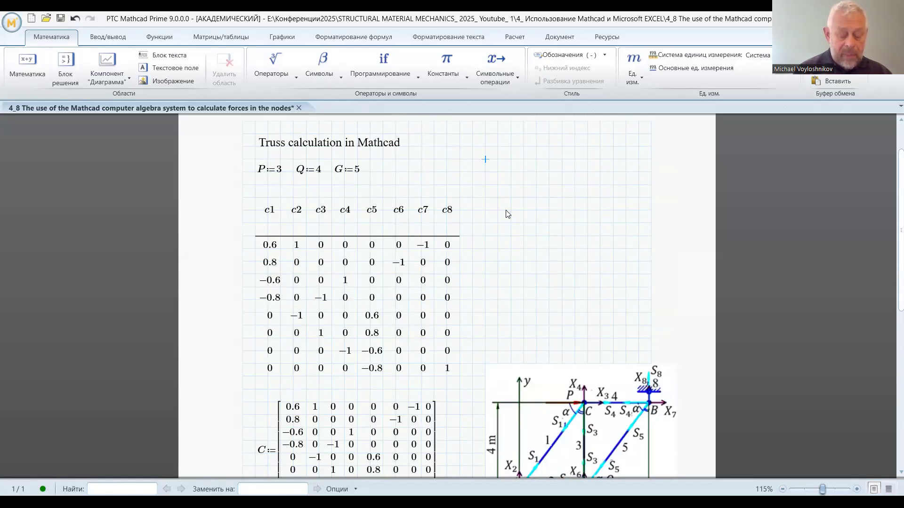
pyautogui.hotkey('ctrl', 'v')
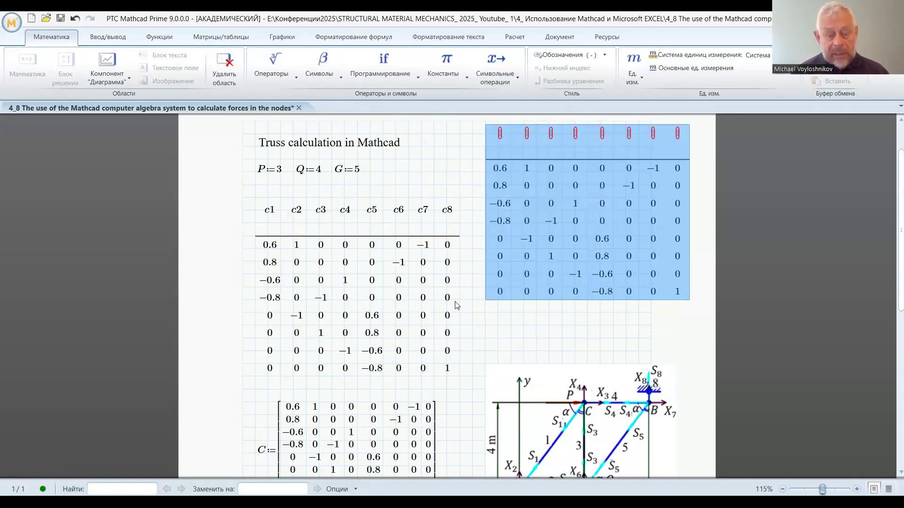
# - Delete the pasted coefficient table with the empty column headings
pyautogui.click(500, 135)
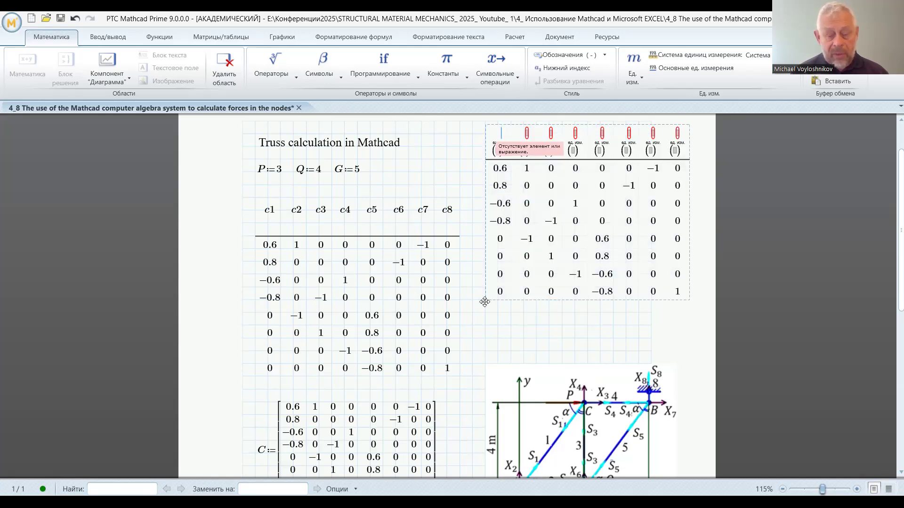
pyautogui.moveTo(478, 304); pyautogui.dragTo(685, 174)
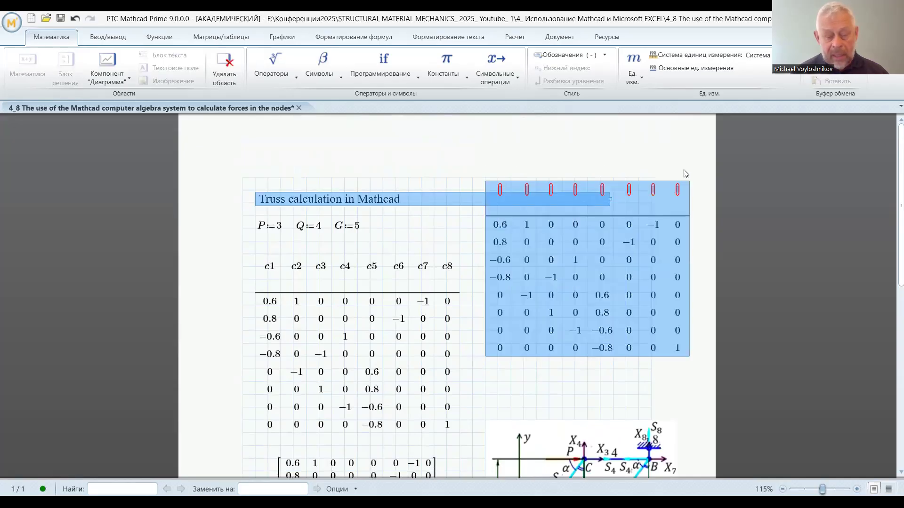
pyautogui.click(581, 388)
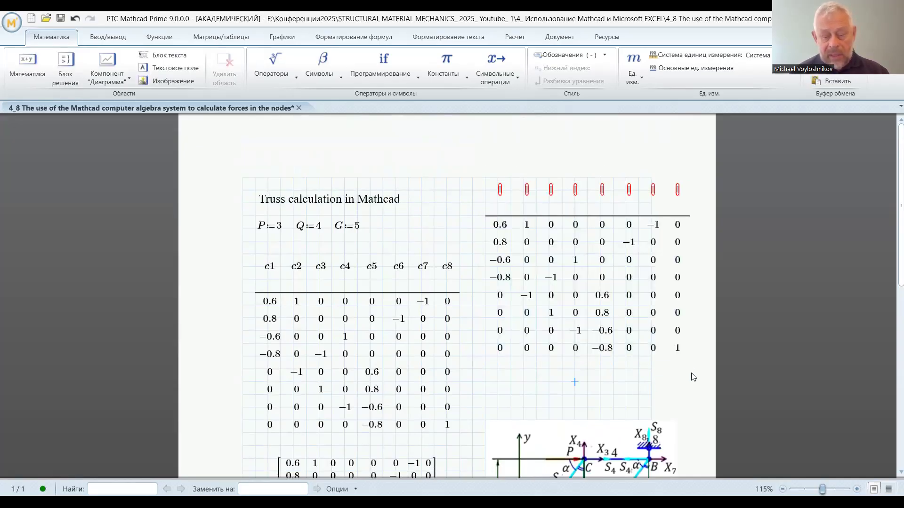
pyautogui.click(629, 358)
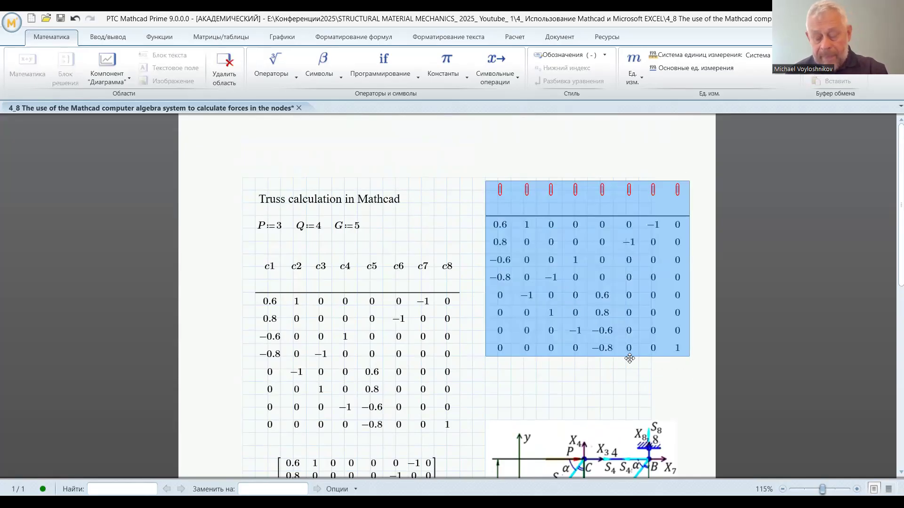
pyautogui.press('Delete')
# - Start a definition of the variable C1 in the blank area beside the c1–c8 table
pyautogui.scroll(-3, 454, 389)
pyautogui.scroll(1, 456, 393)
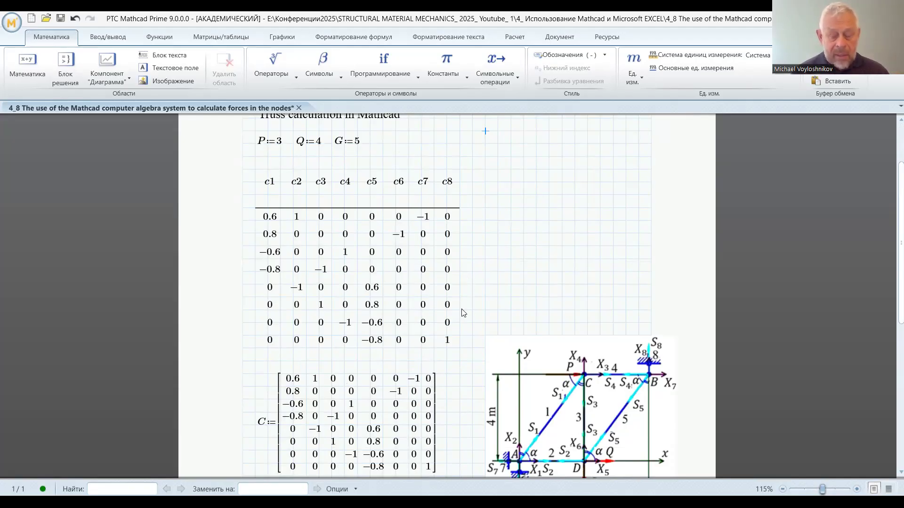
pyautogui.scroll(-3, 300, 392)
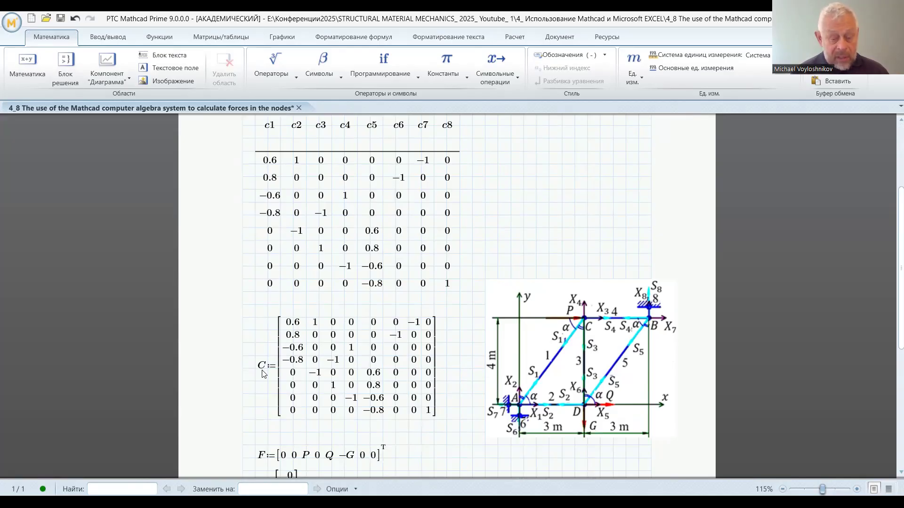
pyautogui.scroll(3, 503, 336)
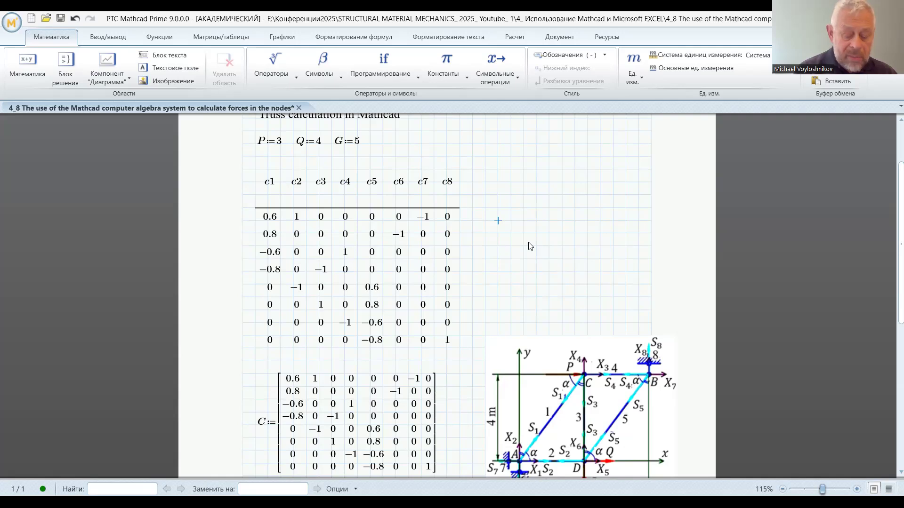
pyautogui.write('C')
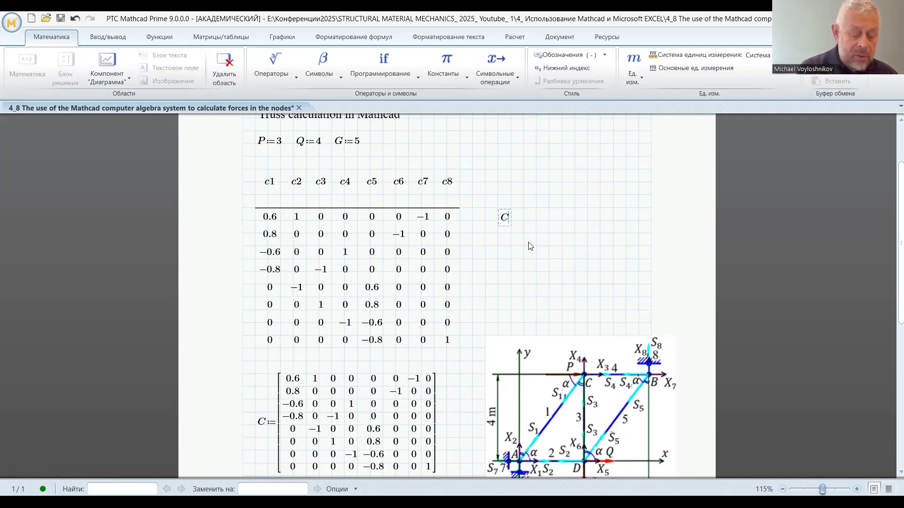
pyautogui.write('1')
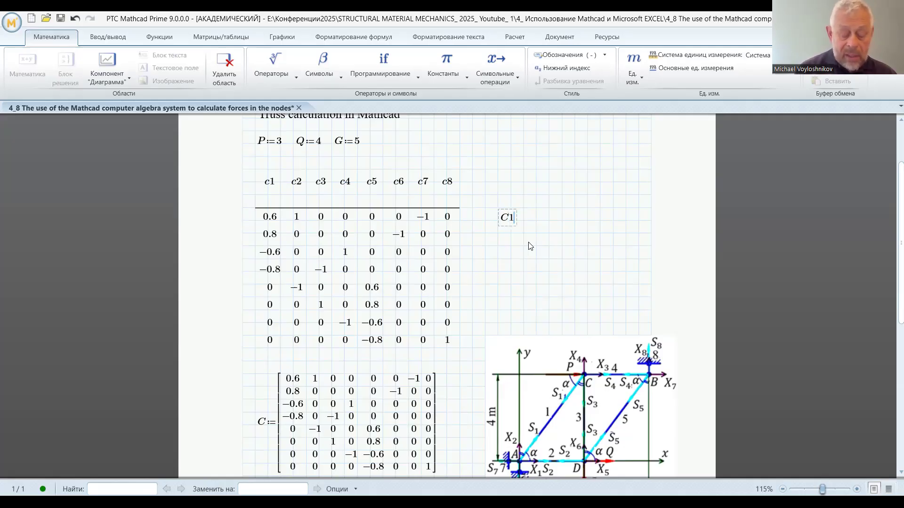
pyautogui.write(':=')
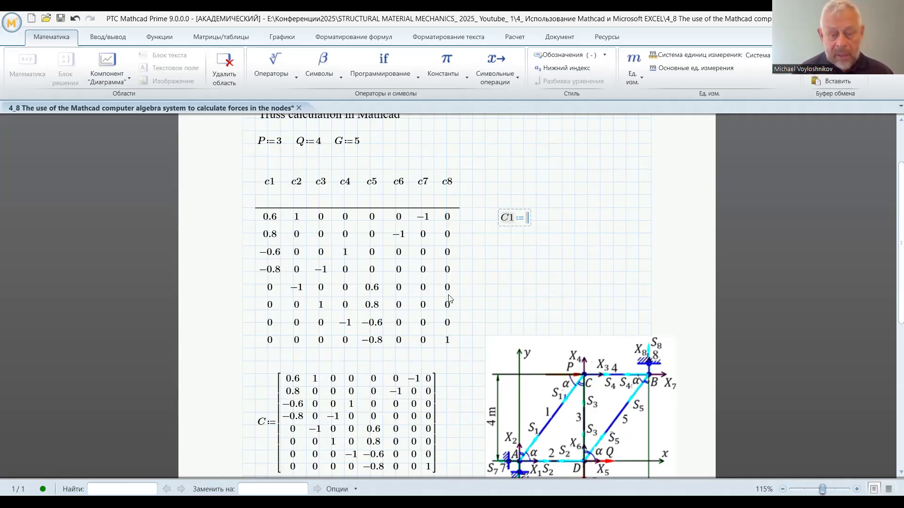
# - Select all coefficient values in the c1–c8 table and paste the coefficients as an 8×8 matrix assigned to C1
pyautogui.click(266, 216)
pyautogui.moveTo(276, 226); pyautogui.dragTo(443, 338)
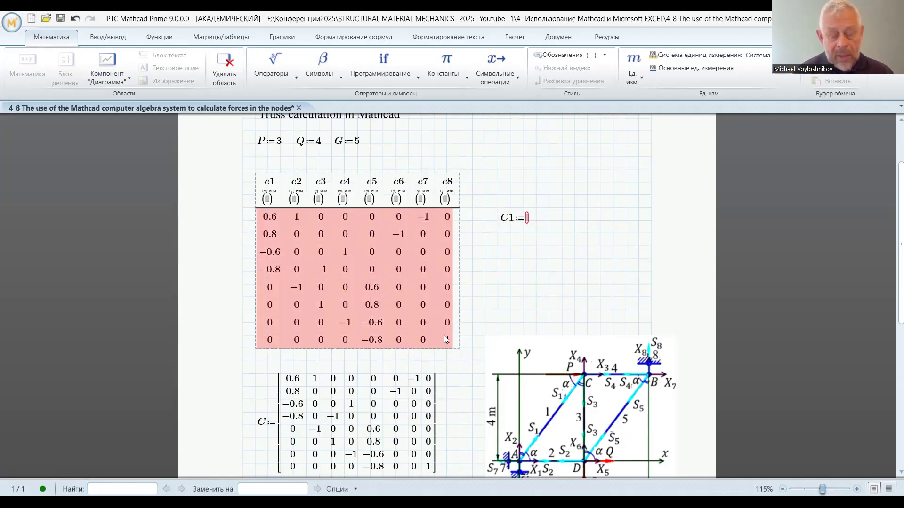
pyautogui.click(416, 282)
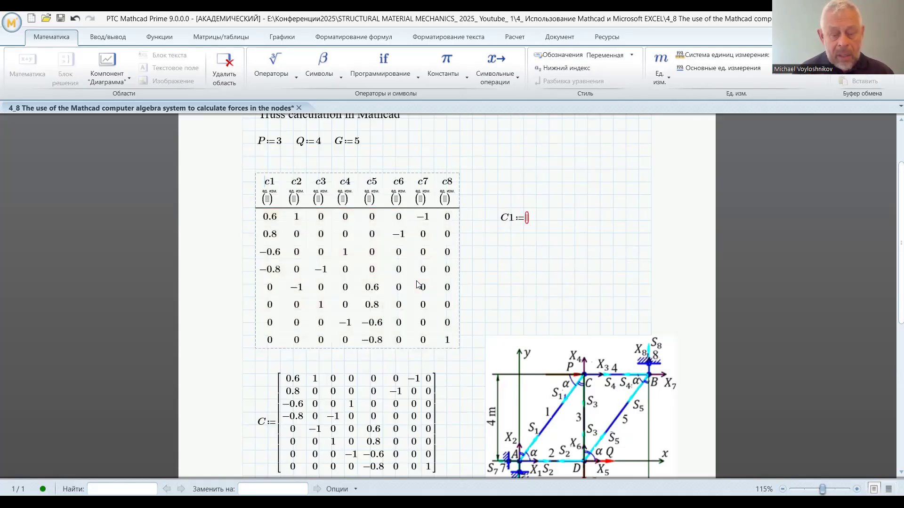
pyautogui.moveTo(265, 217); pyautogui.dragTo(446, 345)
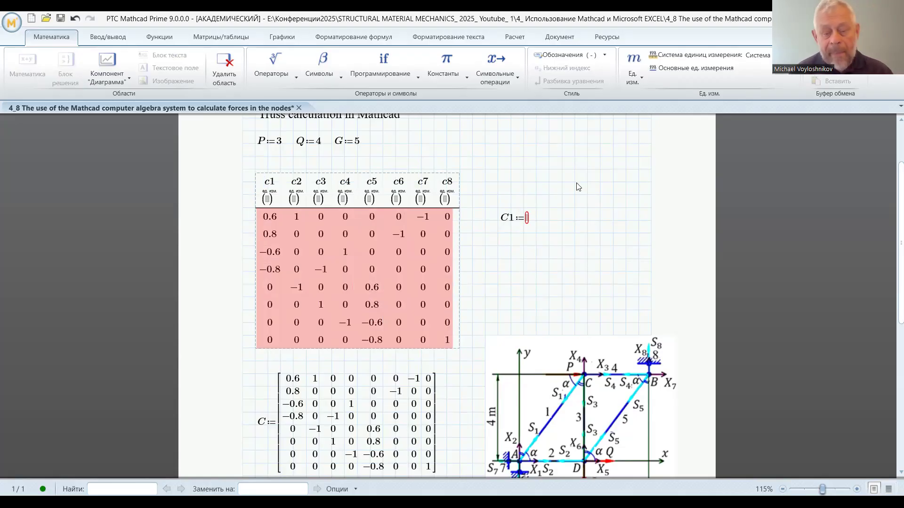
pyautogui.click(527, 216)
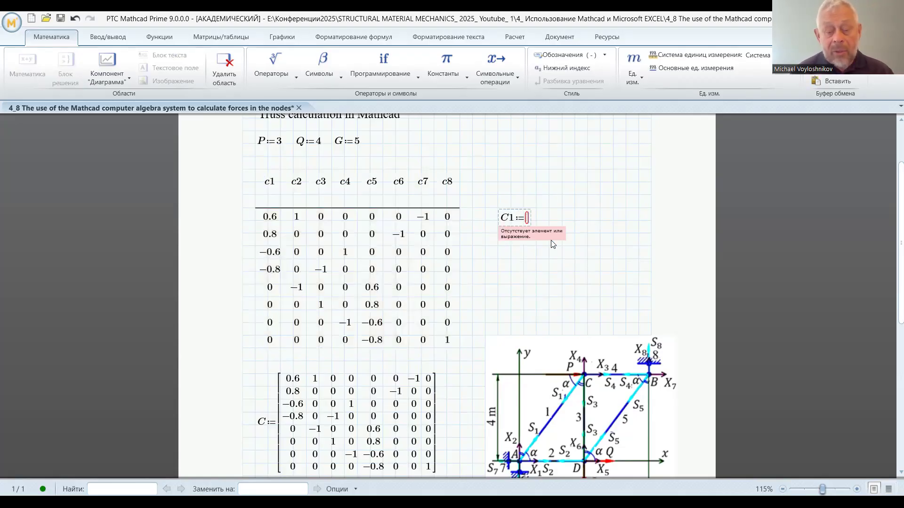
pyautogui.click(517, 220)
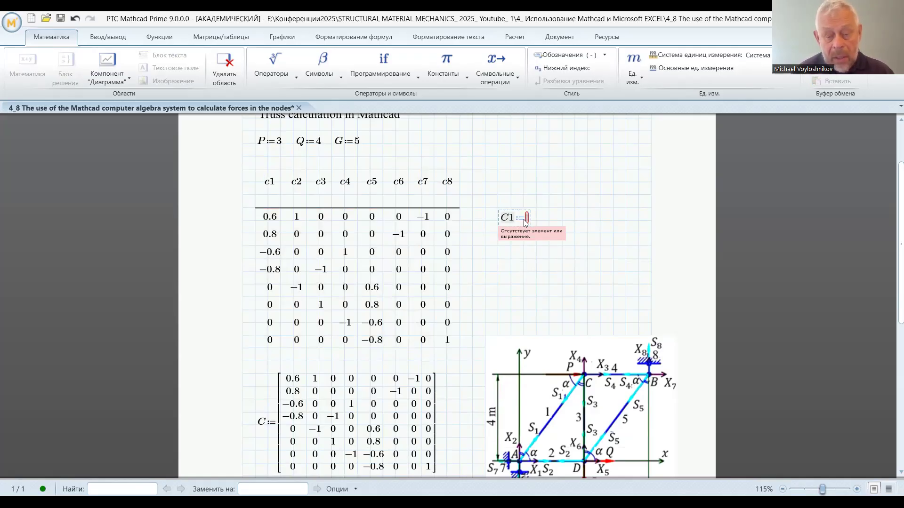
pyautogui.click(527, 218)
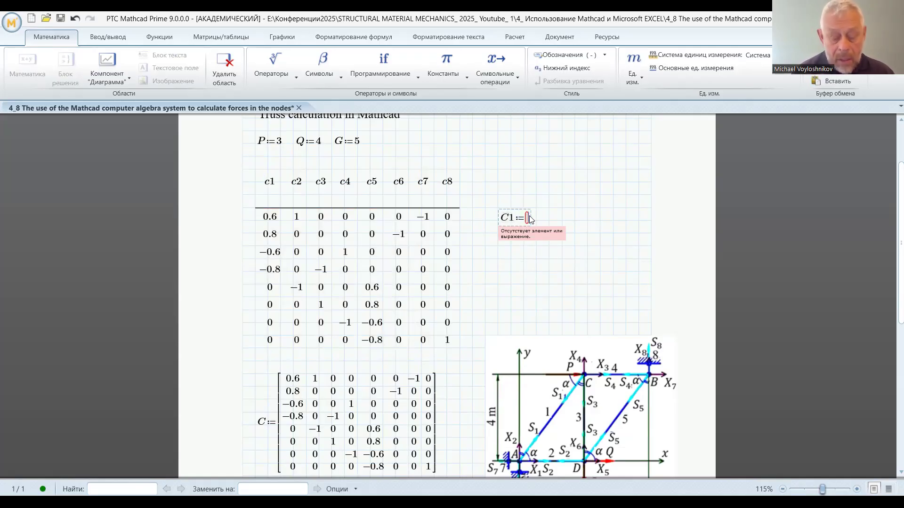
pyautogui.hotkey('ctrl', 'v')
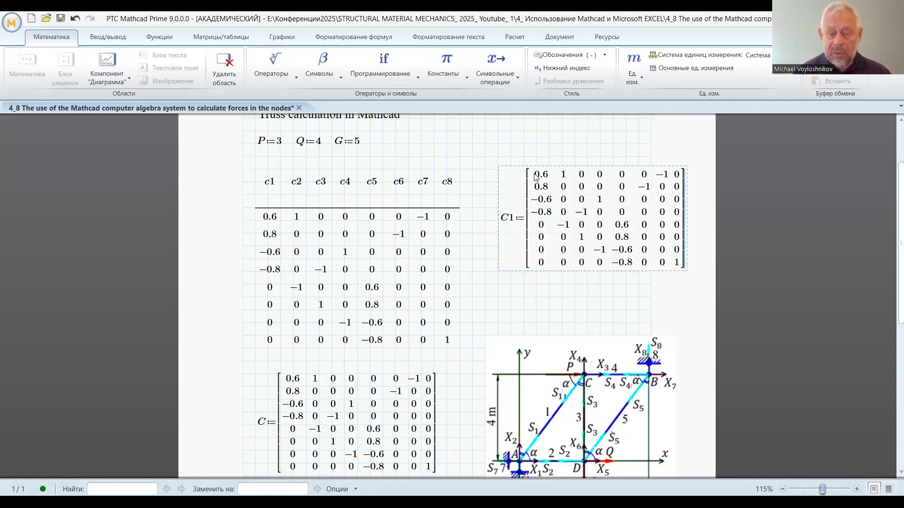
pyautogui.click(586, 300)
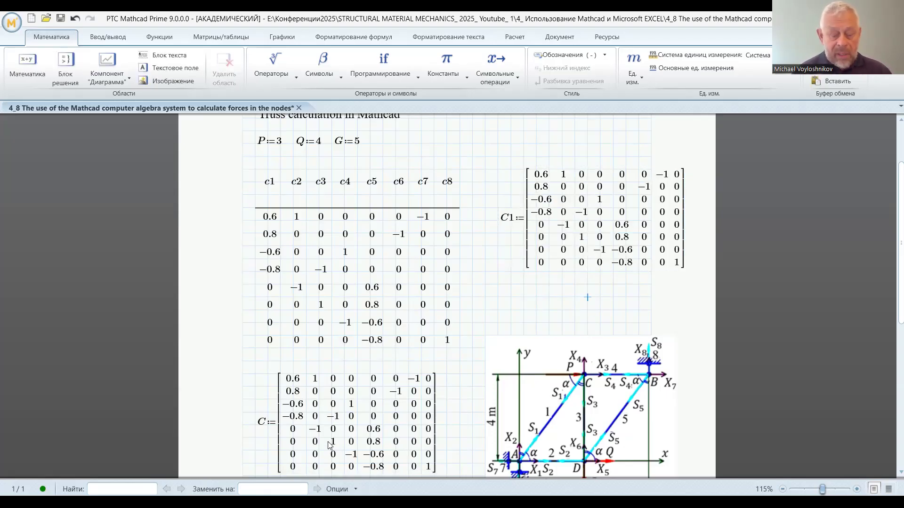
# - Delete the C1 matrix definition
pyautogui.scroll(-1, 331, 405)
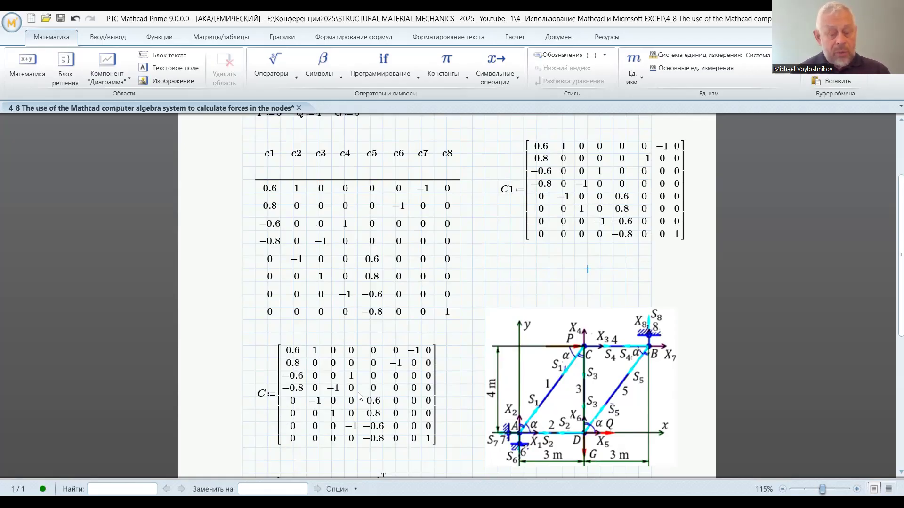
pyautogui.click(487, 242)
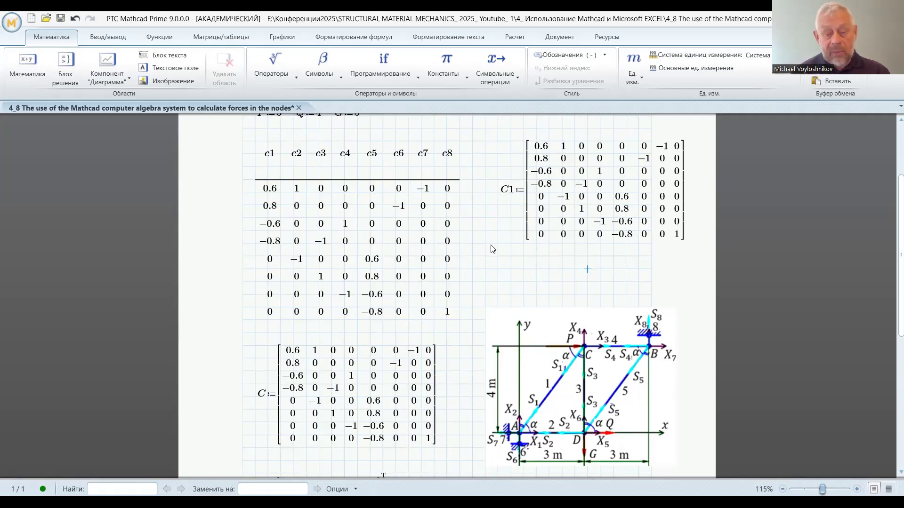
pyautogui.click(677, 157)
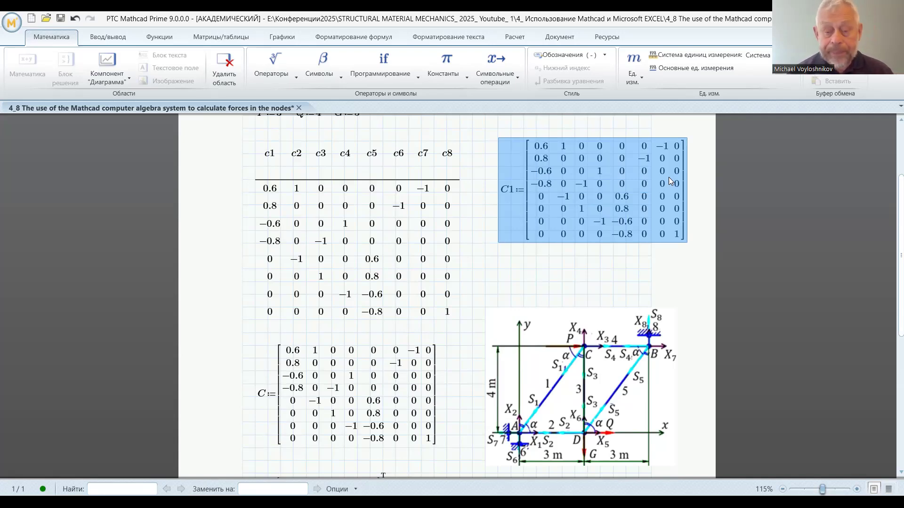
pyautogui.press('Delete')
# - Define F1 as an empty matrix of one row and eight columns in the blank area beside the F vector definition
pyautogui.scroll(-5, 667, 192)
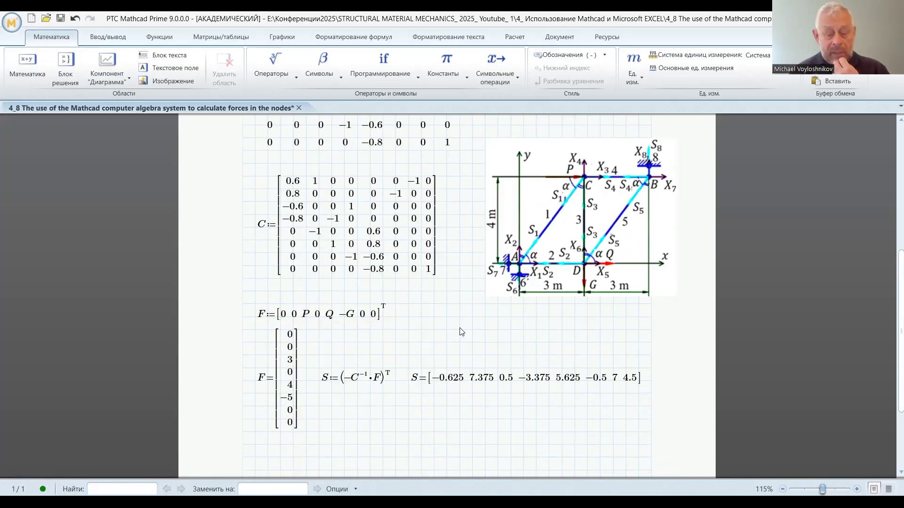
pyautogui.click(436, 318)
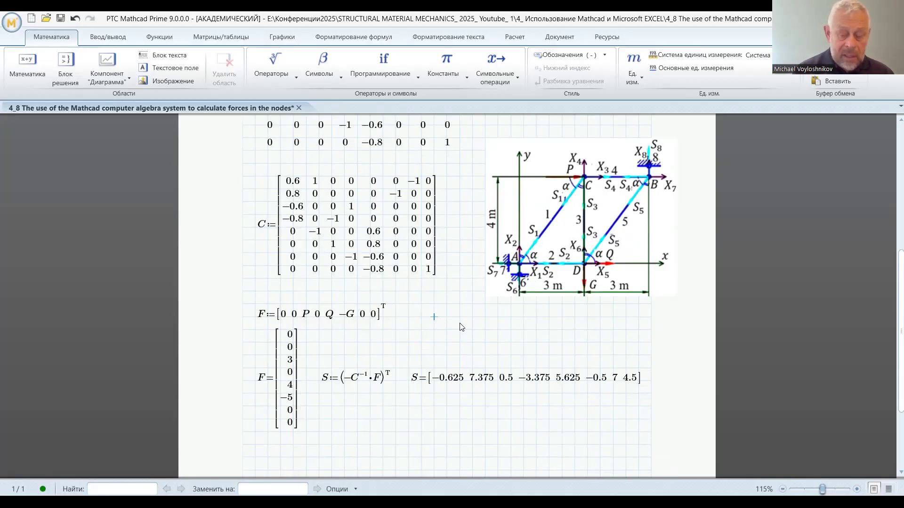
pyautogui.write('F1')
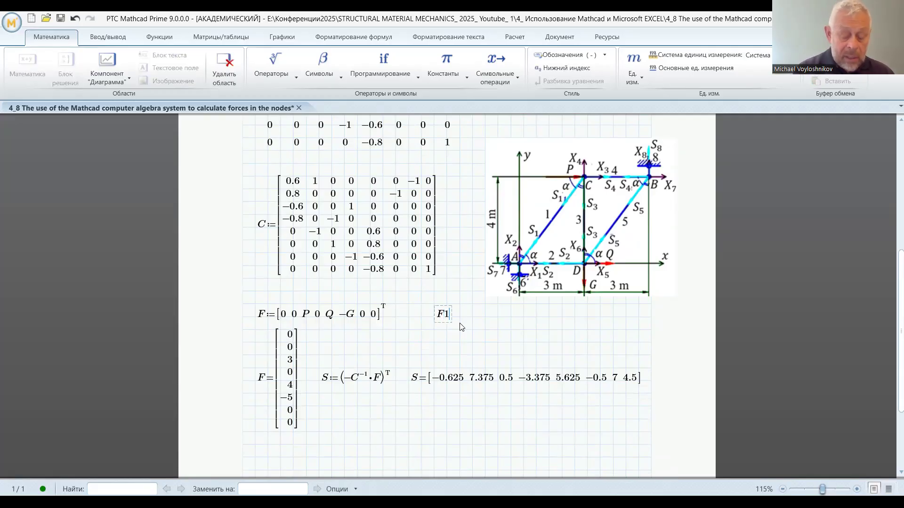
pyautogui.write(':=')
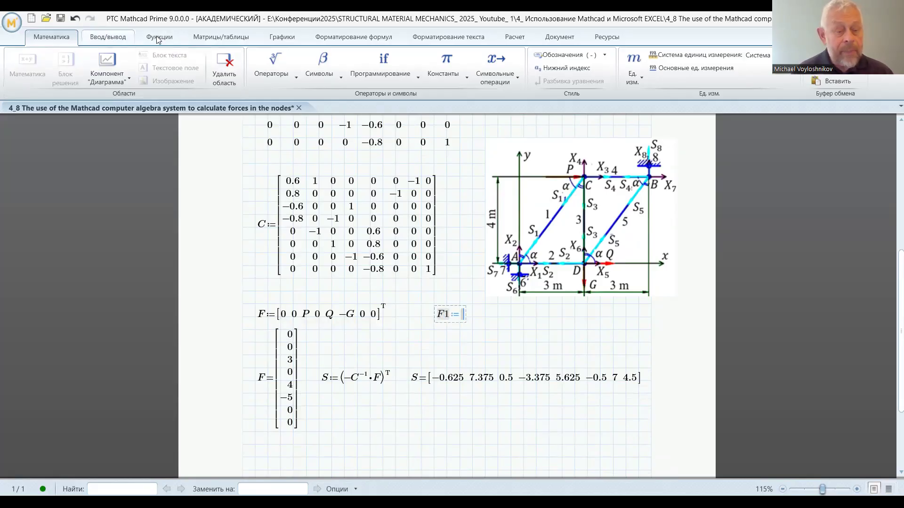
pyautogui.click(212, 37)
pyautogui.click(25, 61)
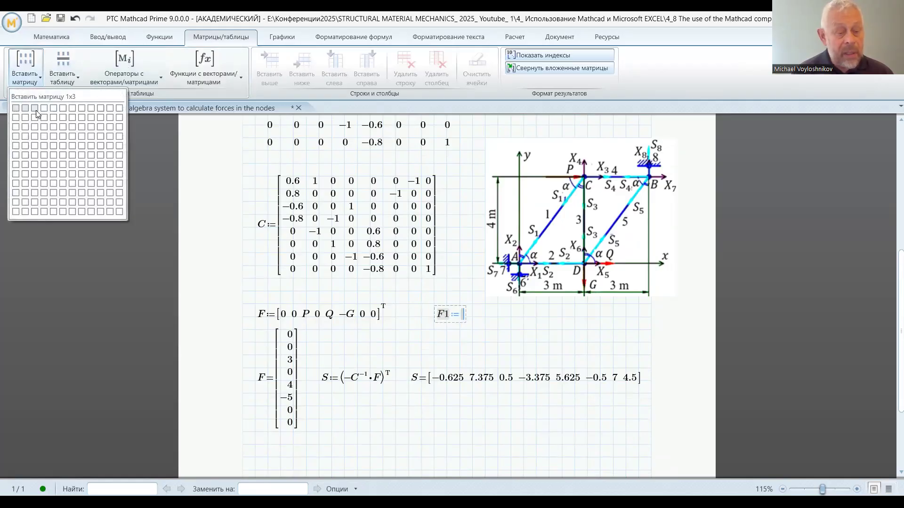
pyautogui.click(82, 111)
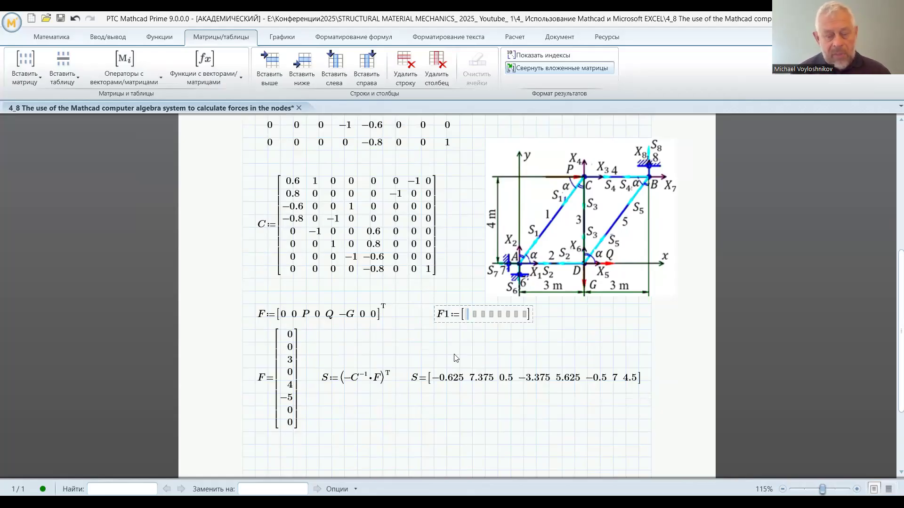
# - Select the whole empty row matrix in the F1 definition and apply the transpose operator to it
pyautogui.click(476, 323)
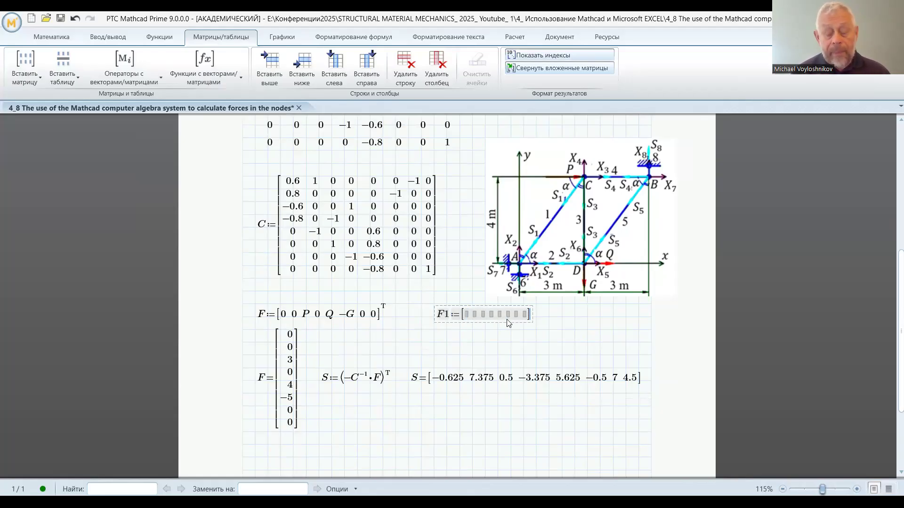
pyautogui.click(508, 314)
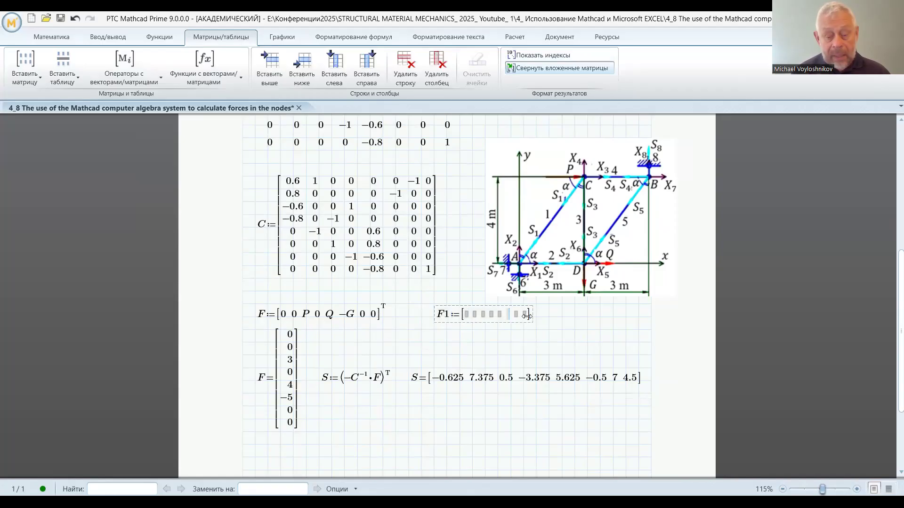
pyautogui.click(465, 314)
pyautogui.moveTo(461, 316); pyautogui.dragTo(487, 315)
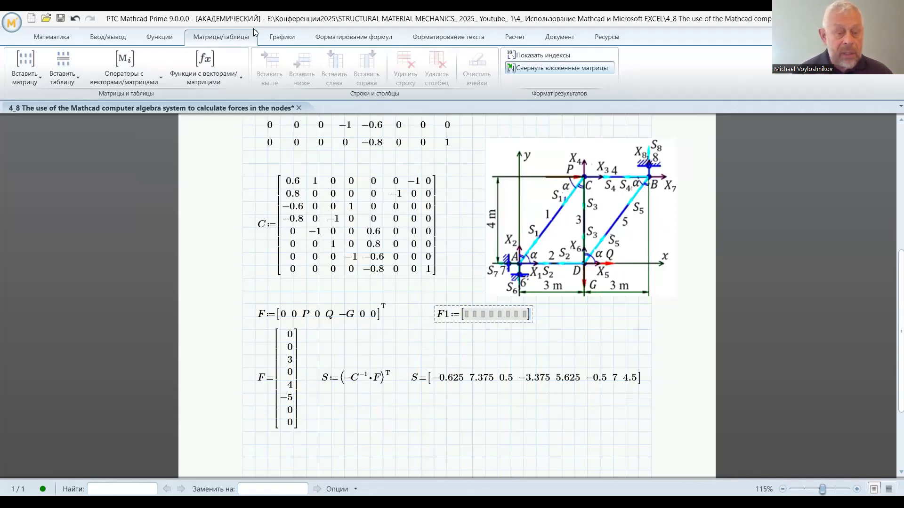
pyautogui.click(125, 81)
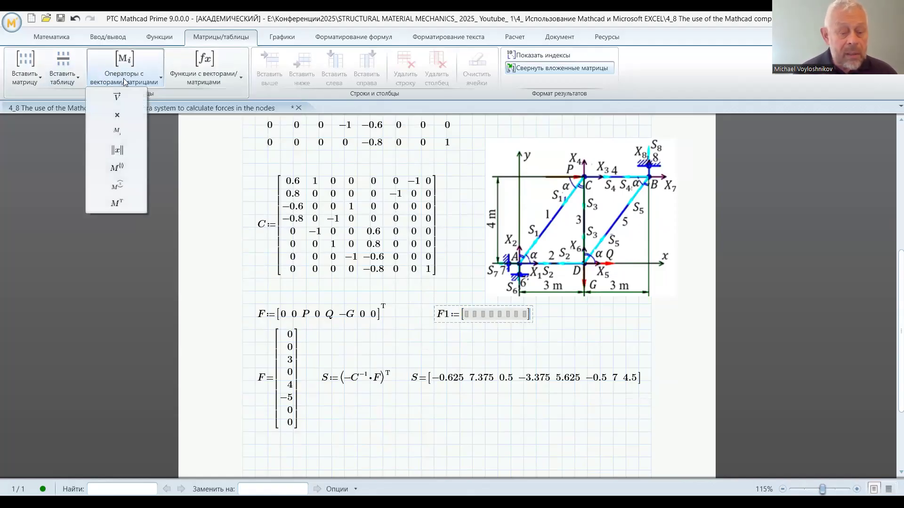
pyautogui.click(120, 207)
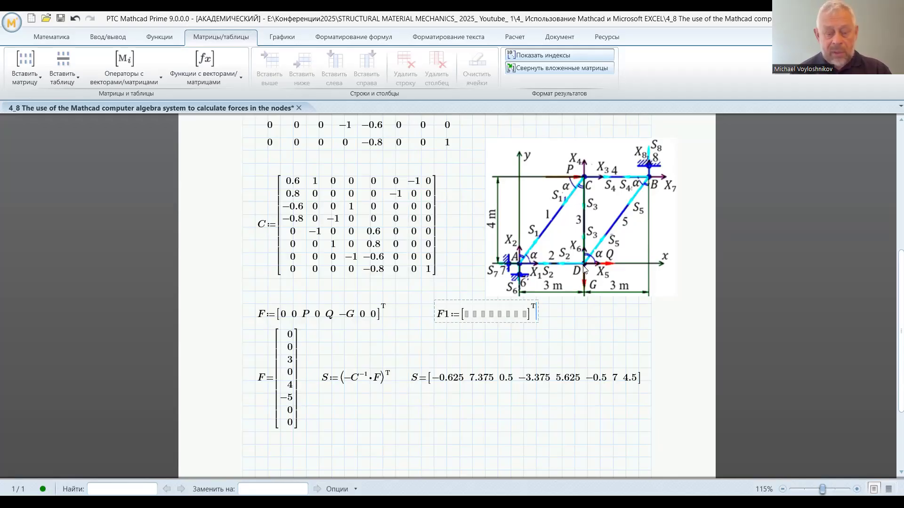
# - Delete the F1 definition
pyautogui.click(553, 334)
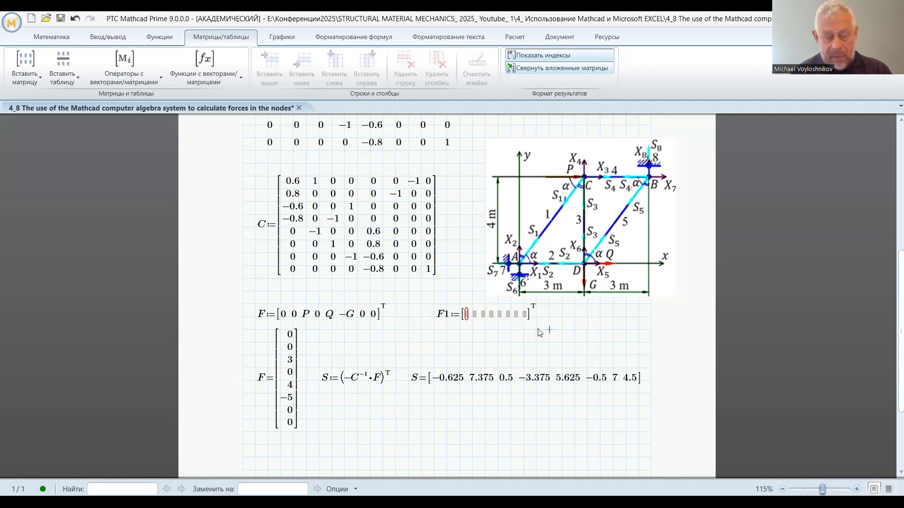
pyautogui.click(436, 313)
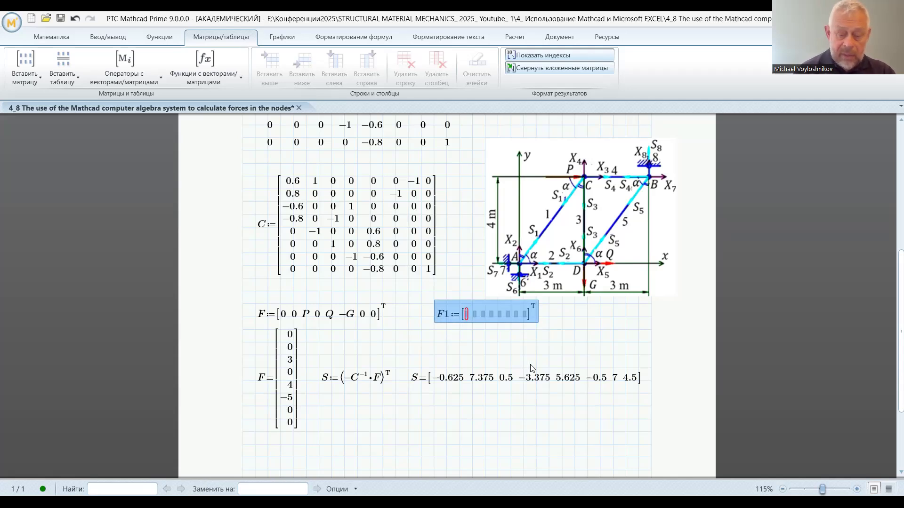
pyautogui.press('Delete')
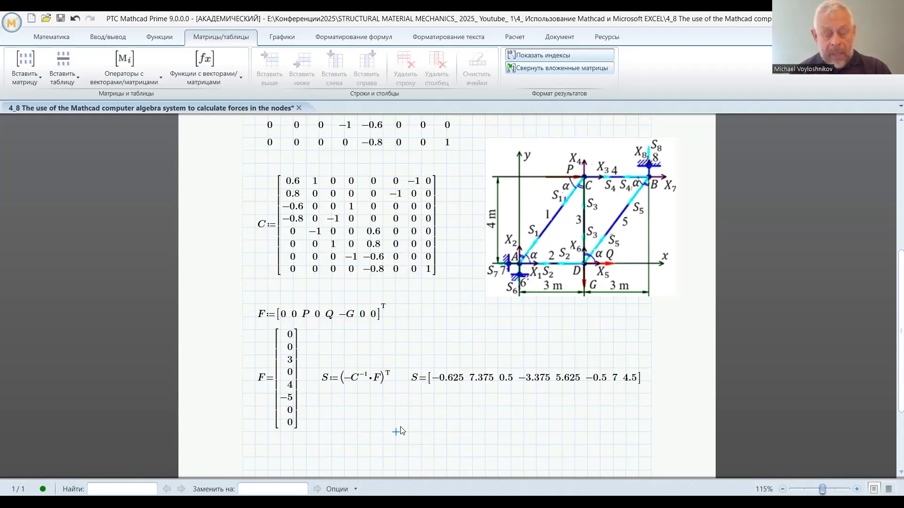
# - Start a new expression with C in the blank area below the S calculation
pyautogui.click(588, 438)
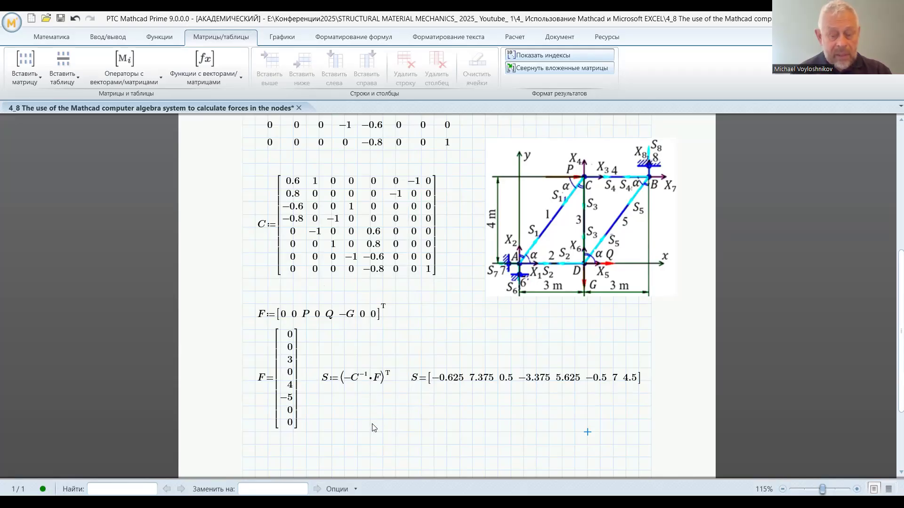
pyautogui.scroll(-5, 395, 428)
pyautogui.click(336, 322)
pyautogui.click(335, 331)
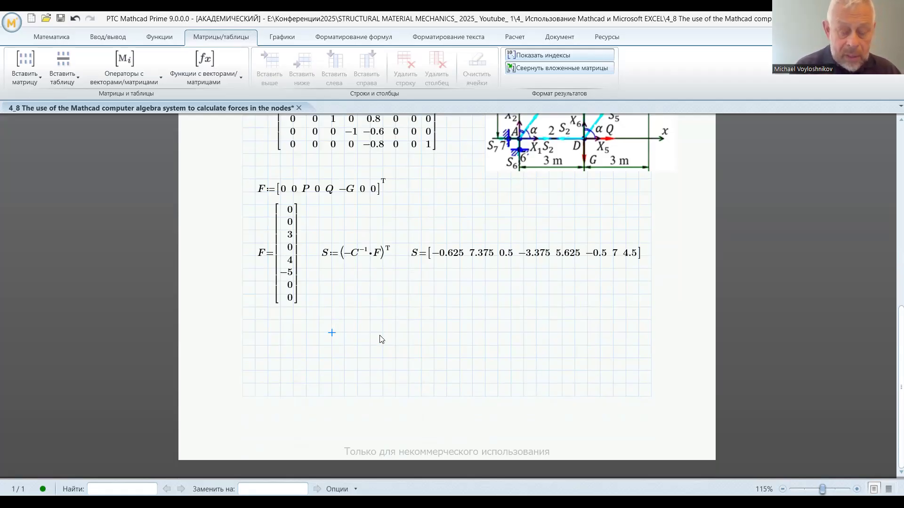
pyautogui.write('C')
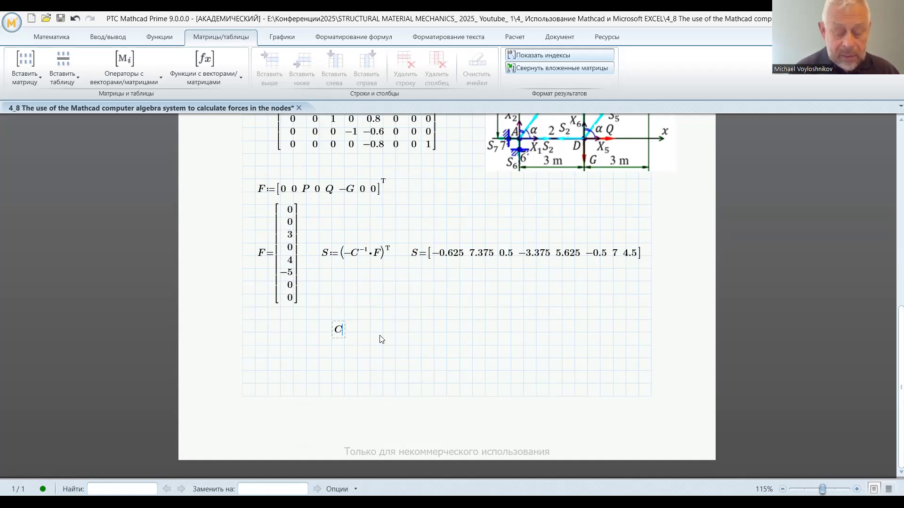